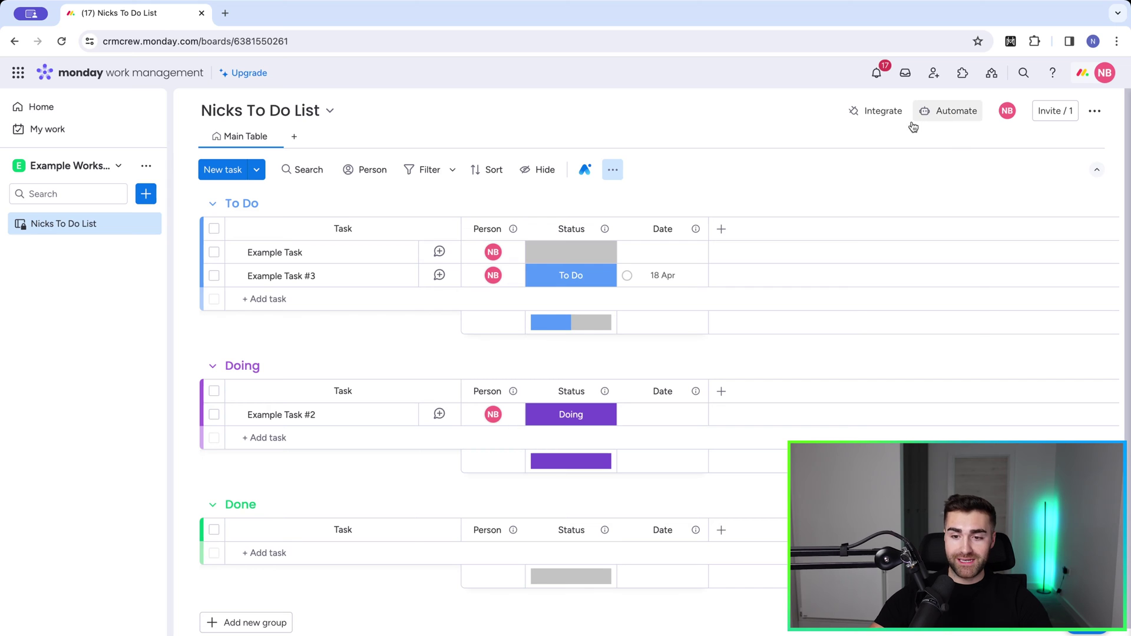
# Step: From Board automations, add a new custom automation using the 'every time period' trigger
pyautogui.click(952, 115)
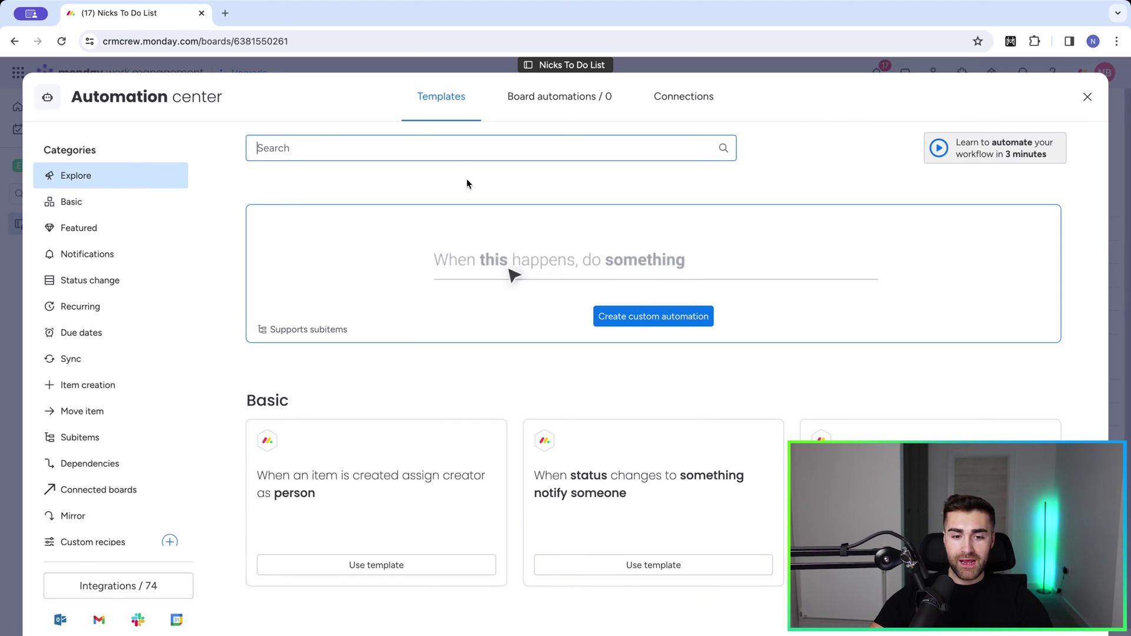
pyautogui.click(529, 105)
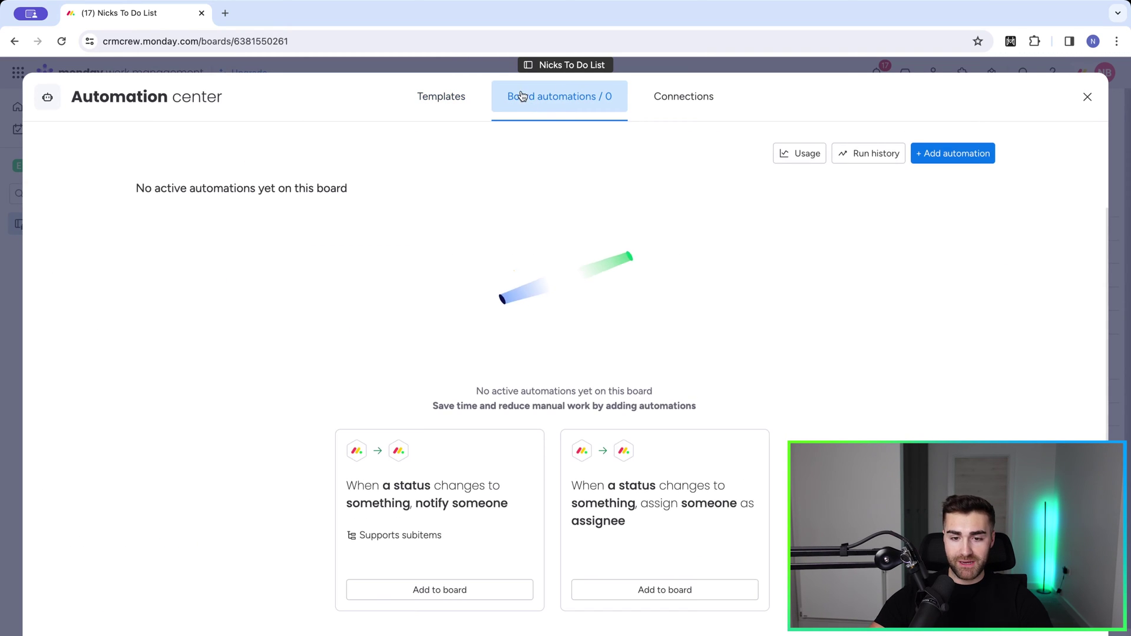
pyautogui.click(946, 153)
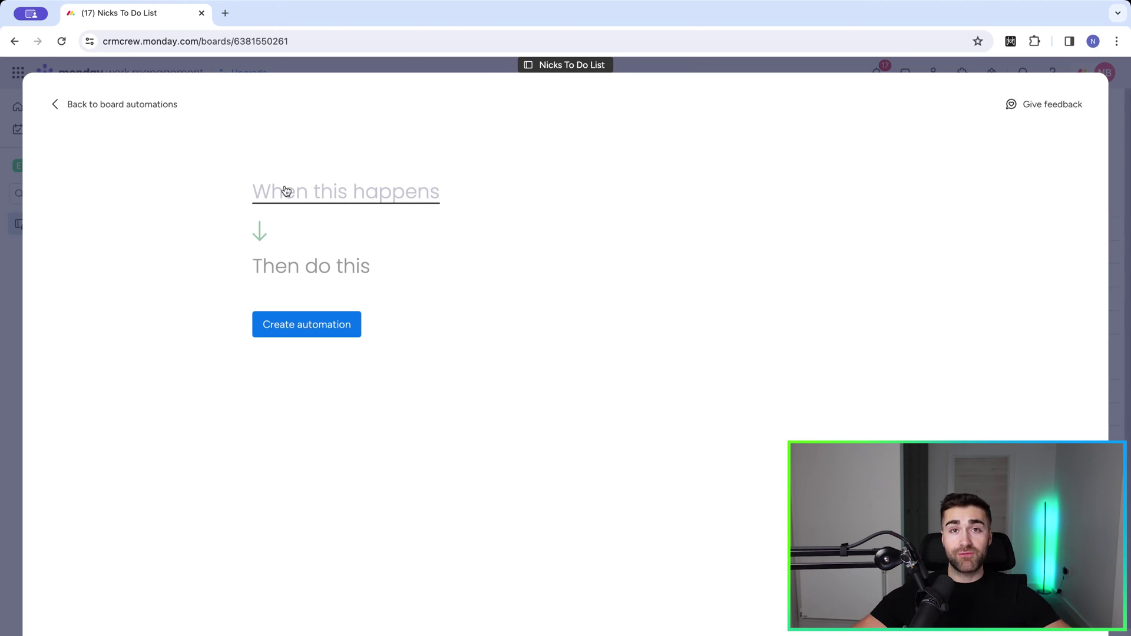
pyautogui.click(328, 195)
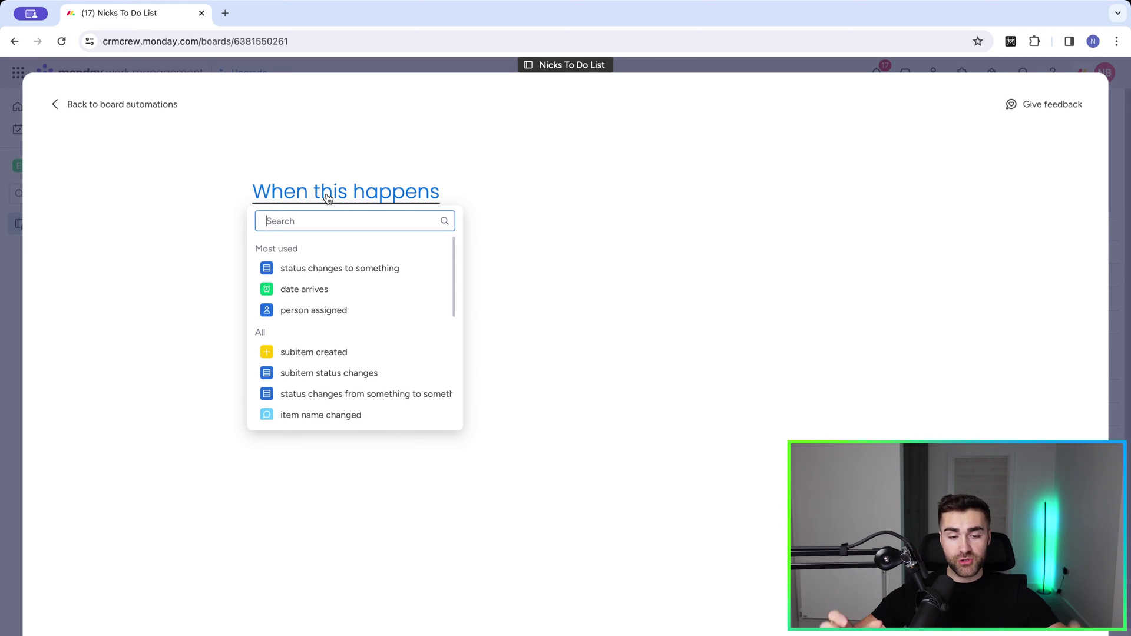
pyautogui.write('every t')
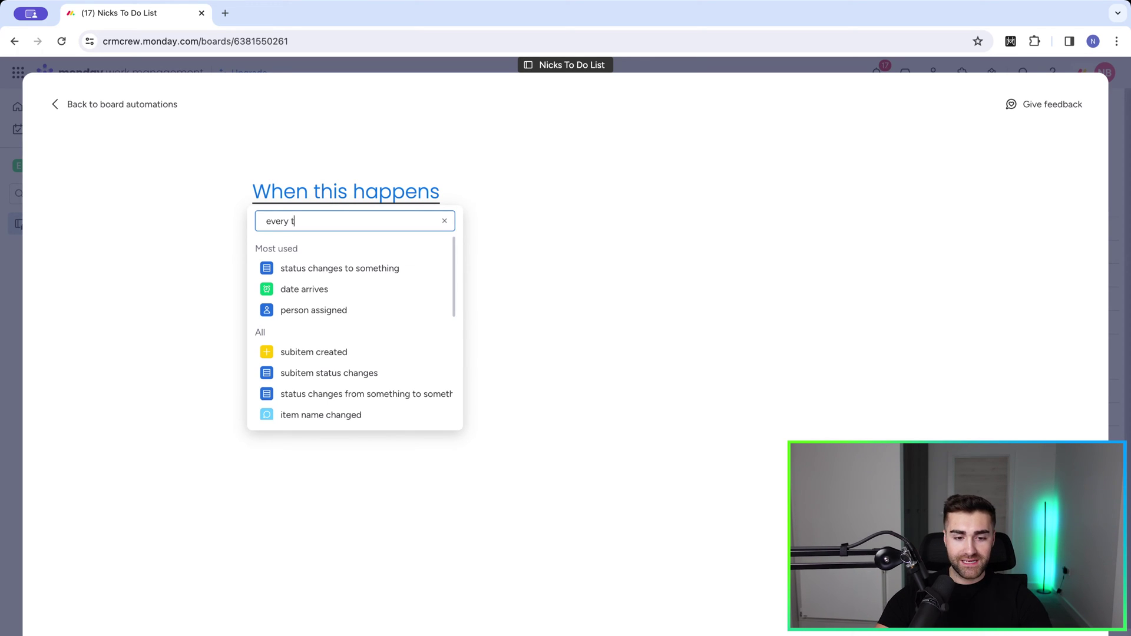
pyautogui.write('ime')
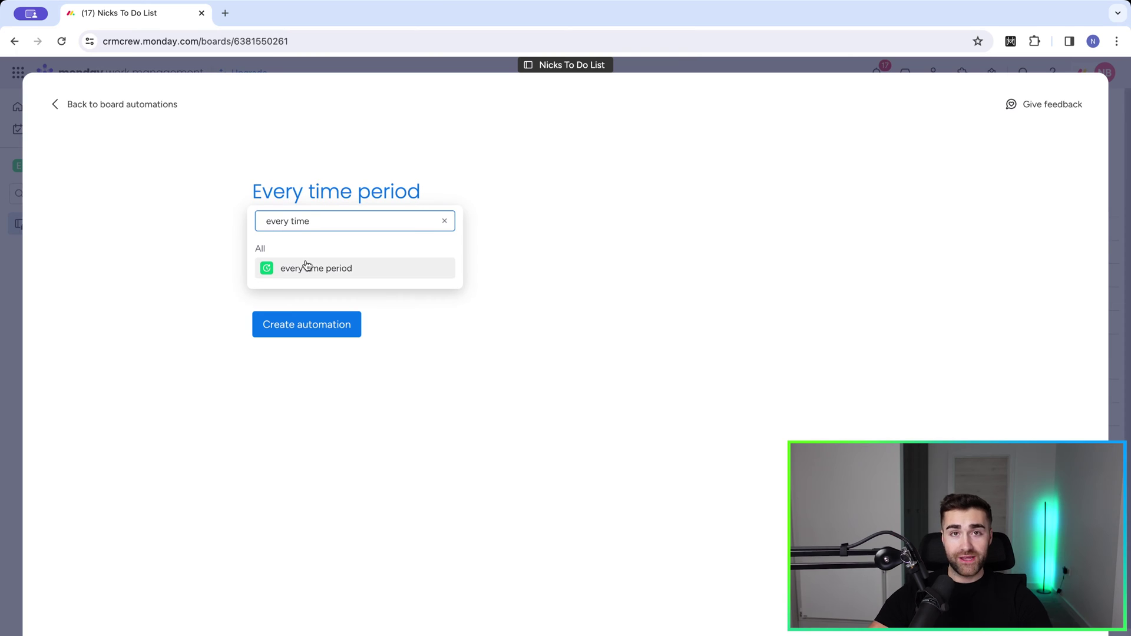
pyautogui.click(311, 274)
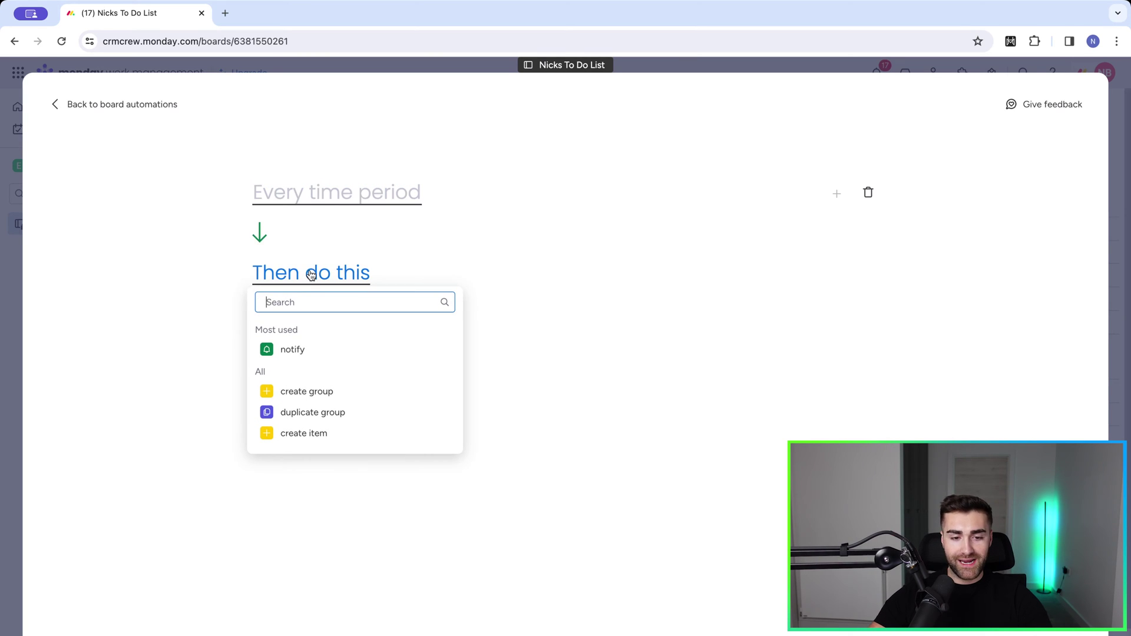
# Step: Set the trigger's time to 9:00 AM and its repeat interval to 3
pyautogui.click(330, 196)
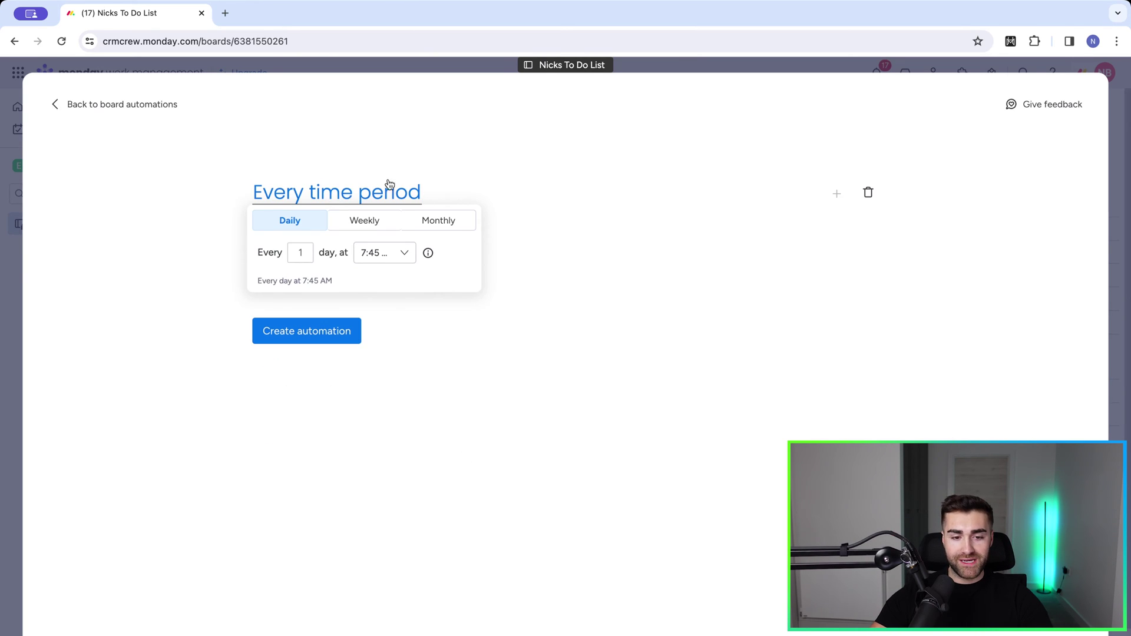
pyautogui.click(368, 255)
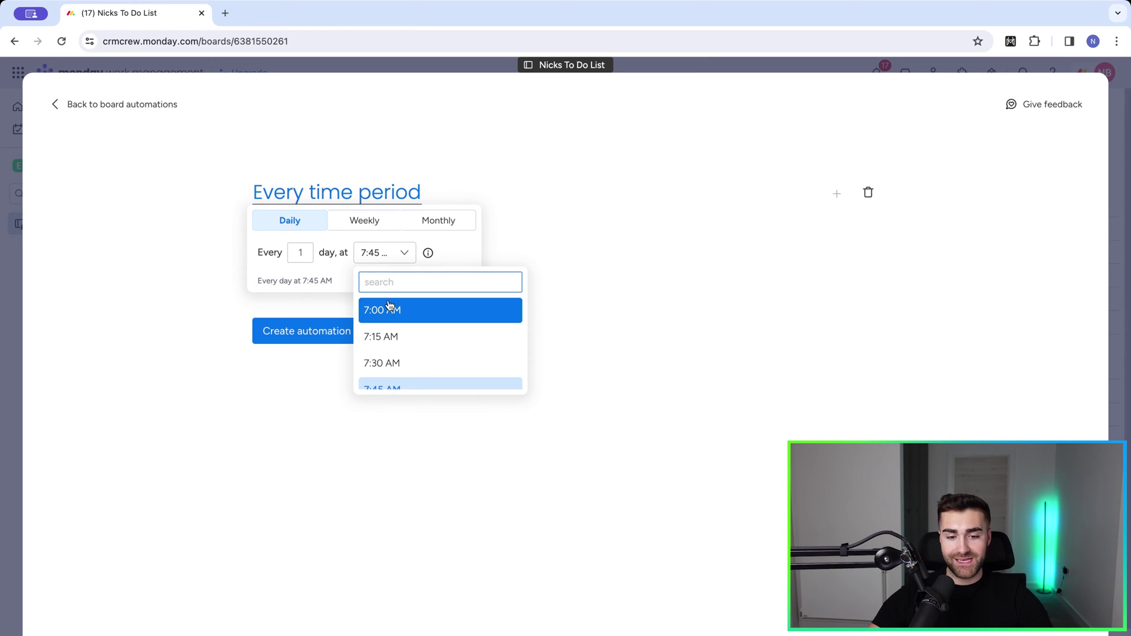
pyautogui.scroll(-5, 389, 311)
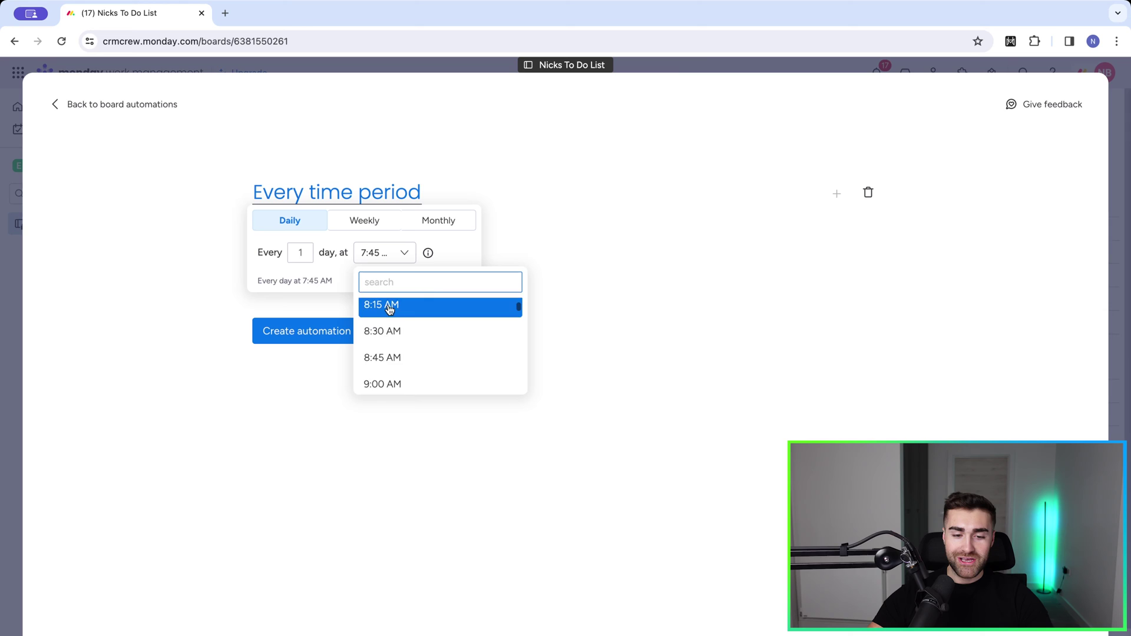
pyautogui.click(390, 339)
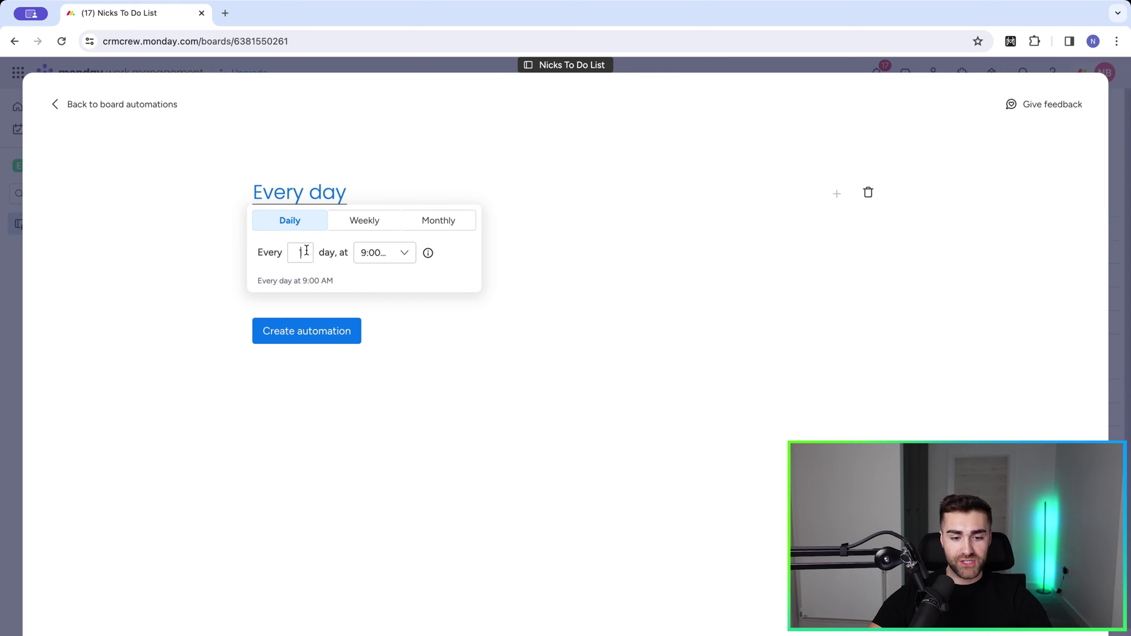
pyautogui.doubleClick(302, 252)
pyautogui.write('3')
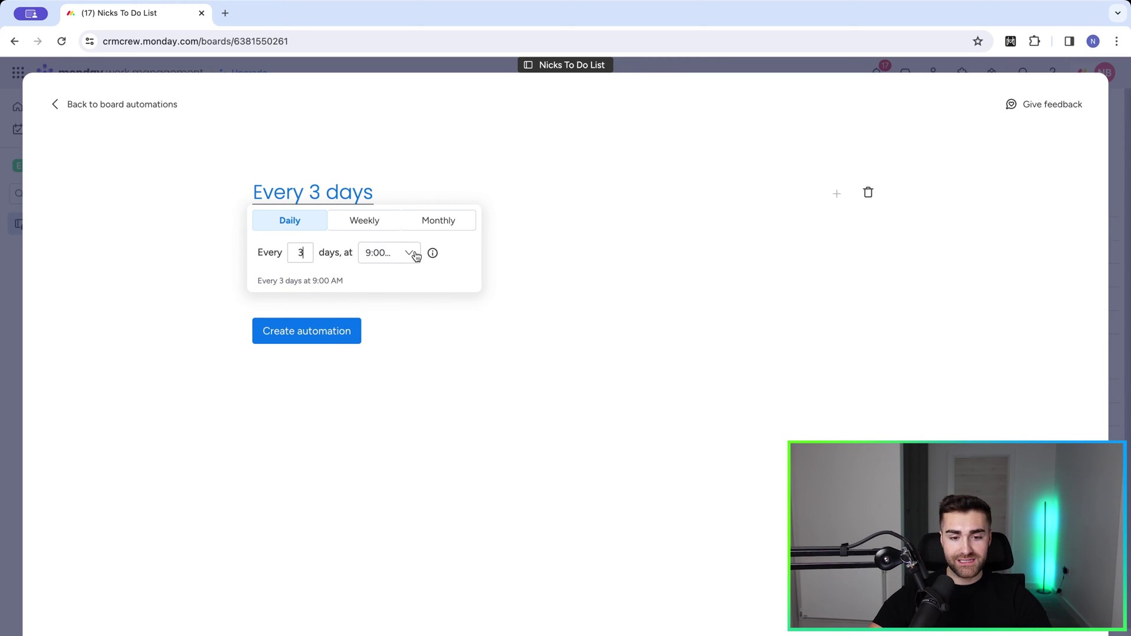
pyautogui.click(539, 293)
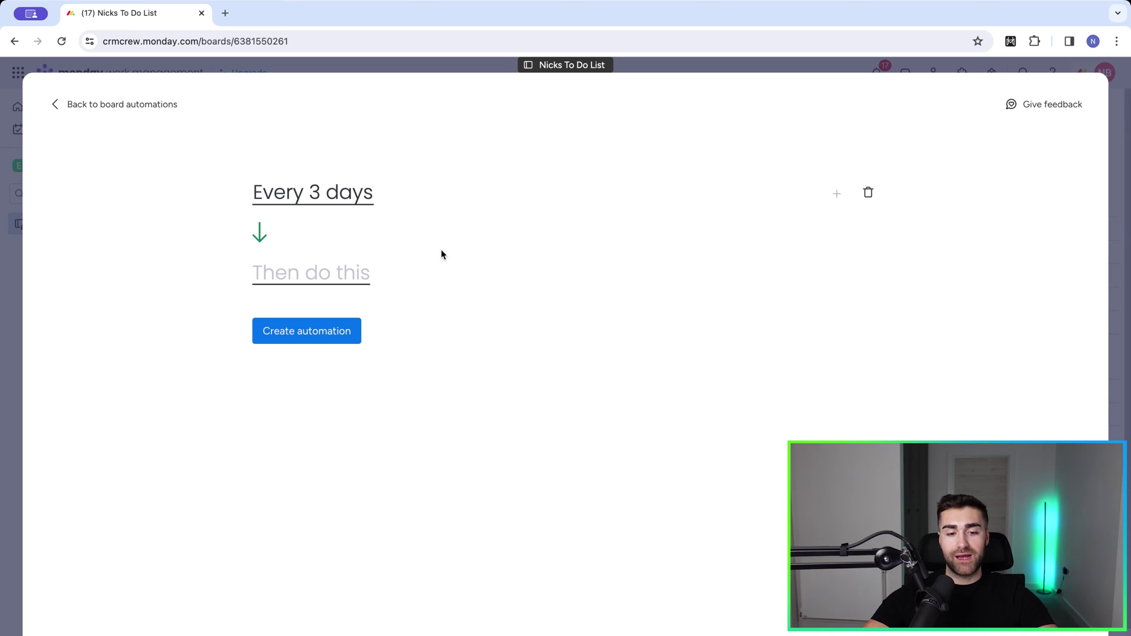
# Step: Try a weekly schedule on Thursday with a 2-week interval
pyautogui.click(300, 203)
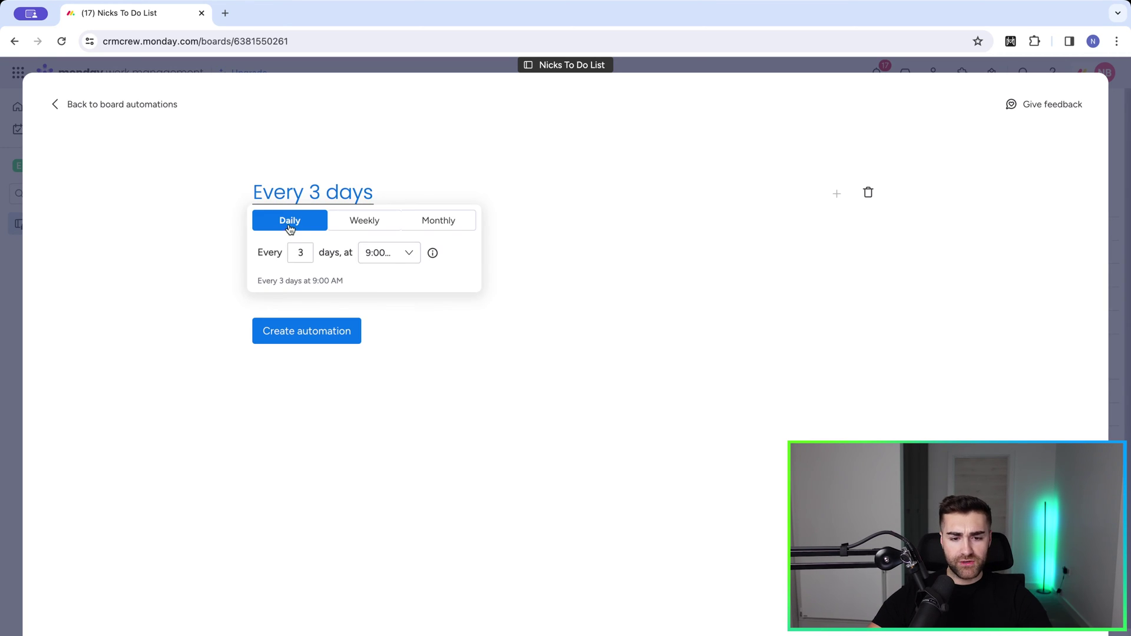
pyautogui.click(380, 218)
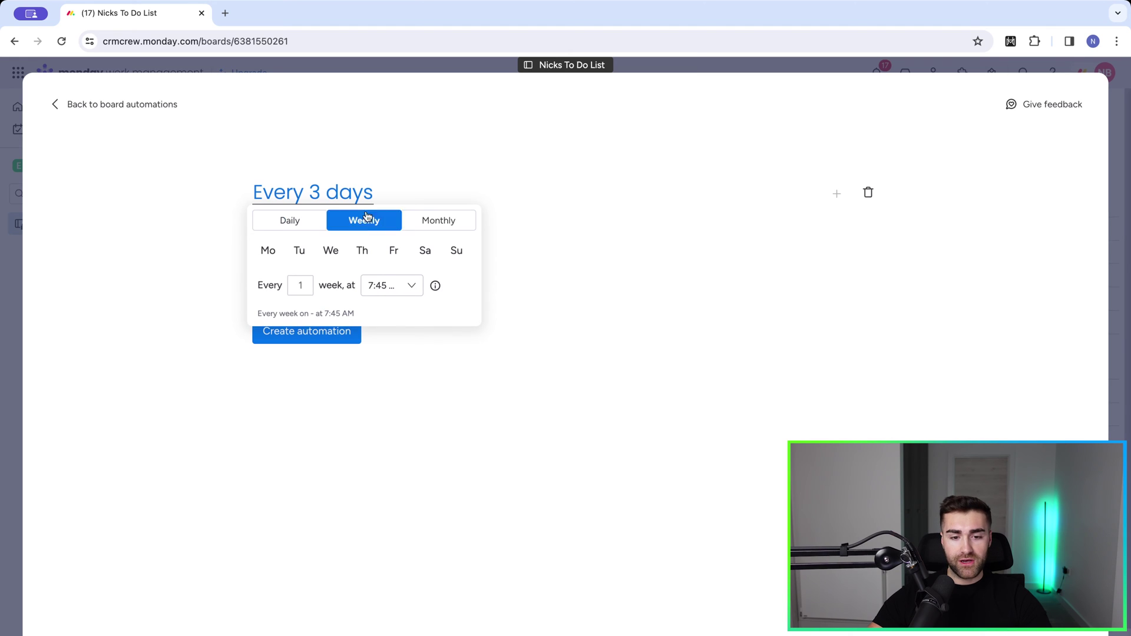
pyautogui.click(267, 254)
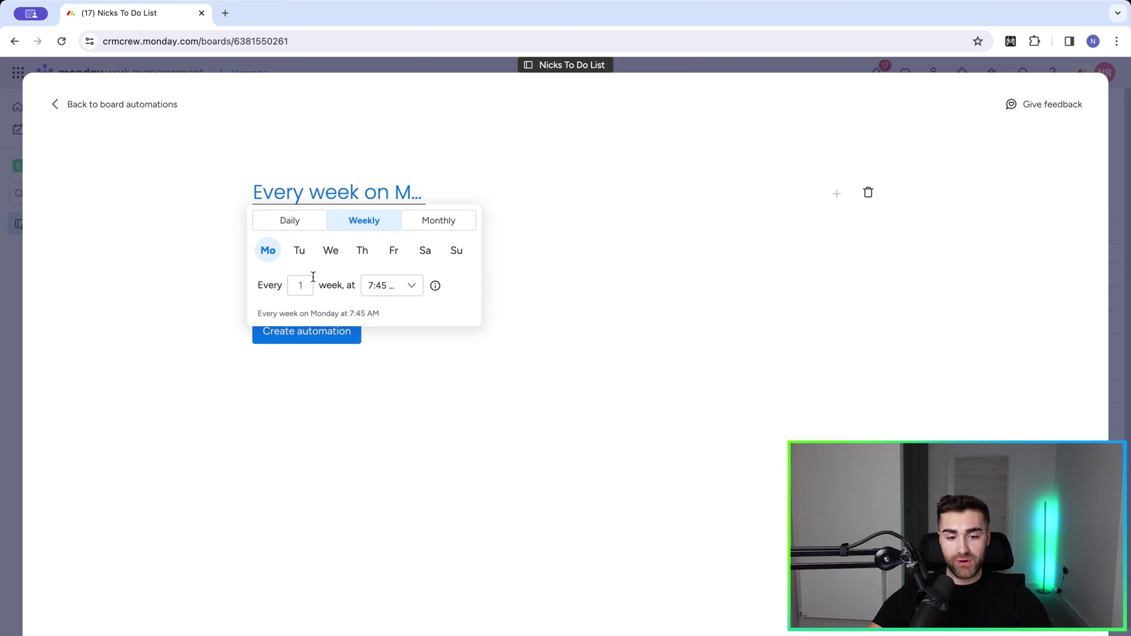
pyautogui.click(361, 250)
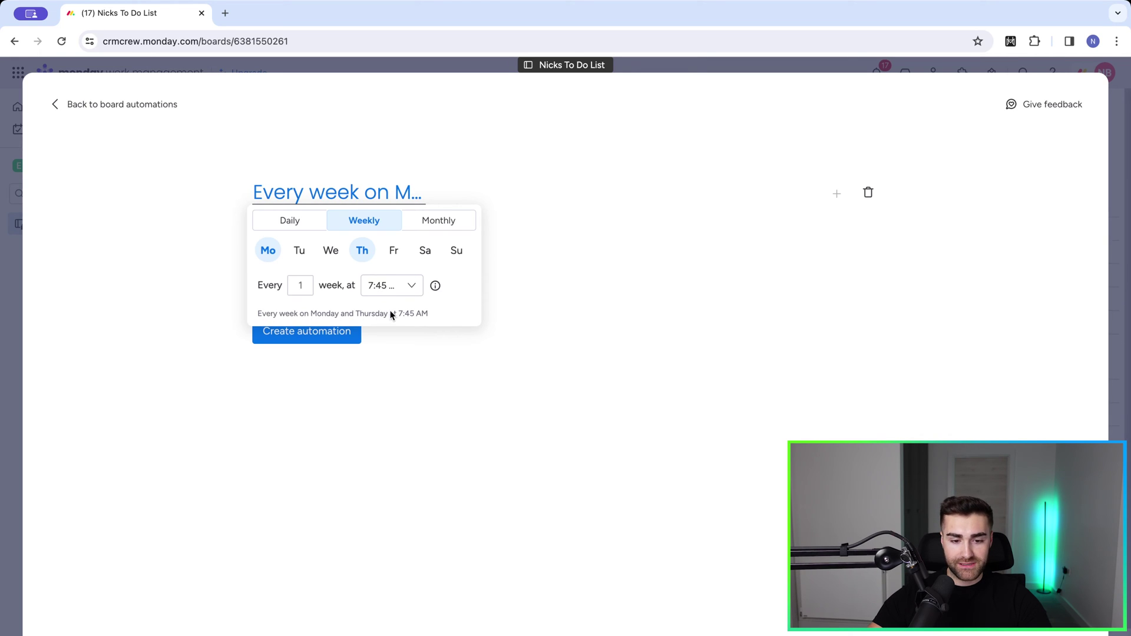
pyautogui.click(268, 250)
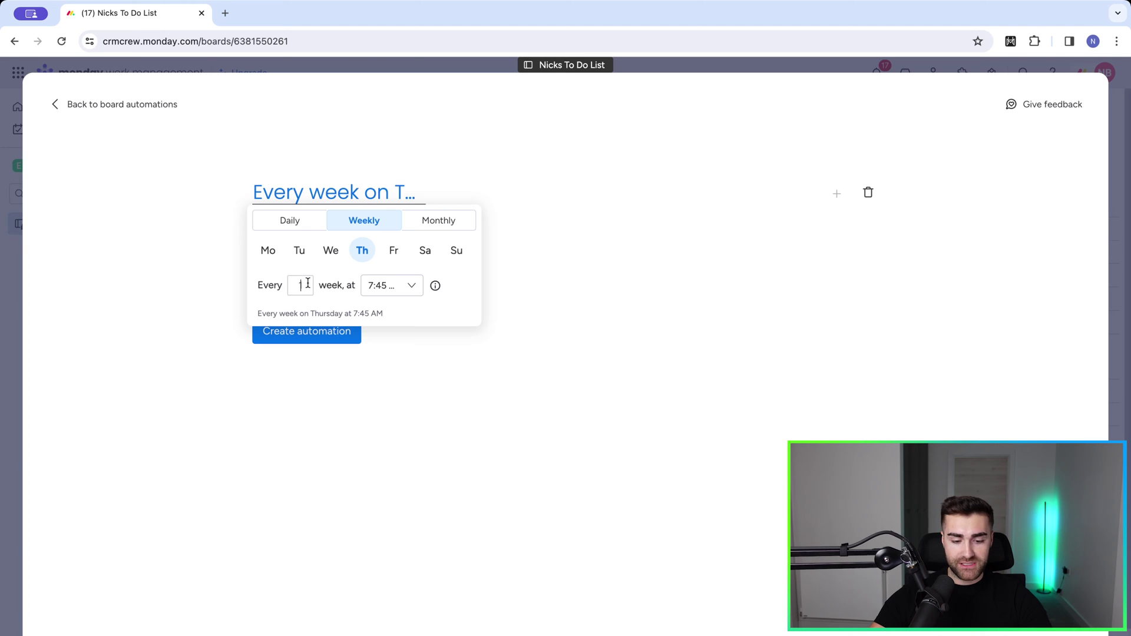
pyautogui.press('BackSpace')
pyautogui.write('2')
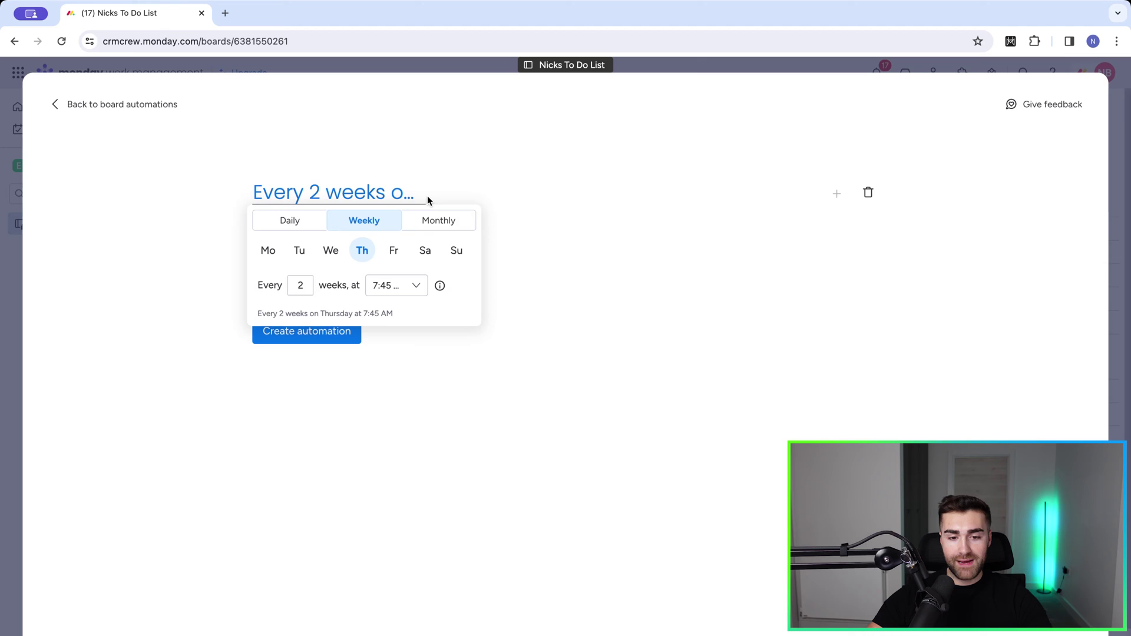
# Step: Try a monthly schedule on the 15th with interval 3, then return to Daily every 3 days
pyautogui.click(438, 220)
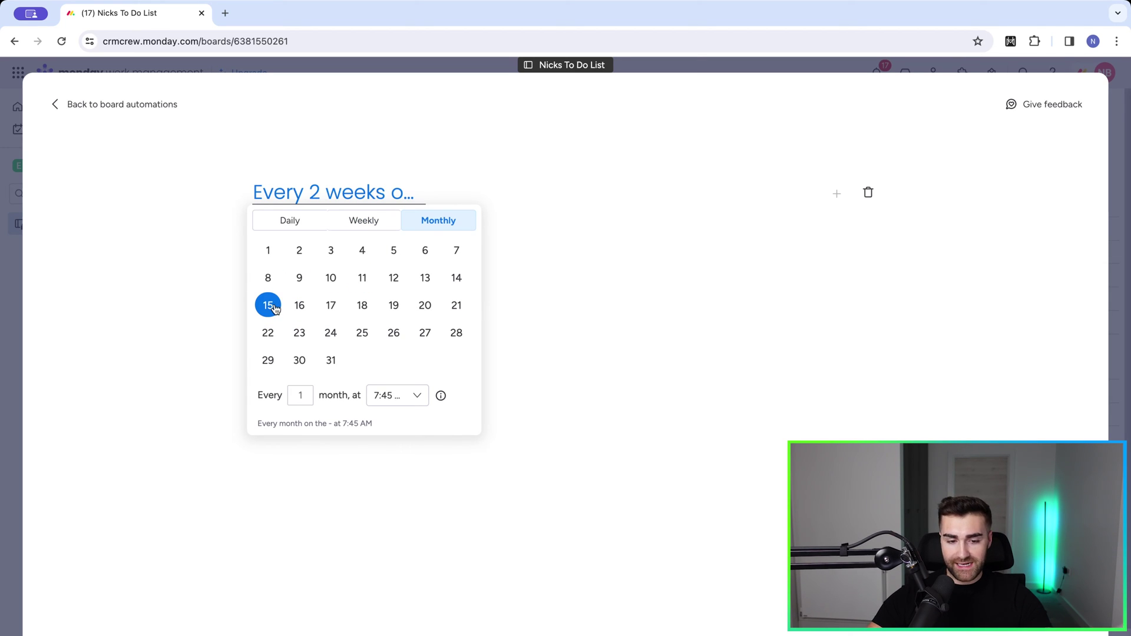
pyautogui.click(274, 307)
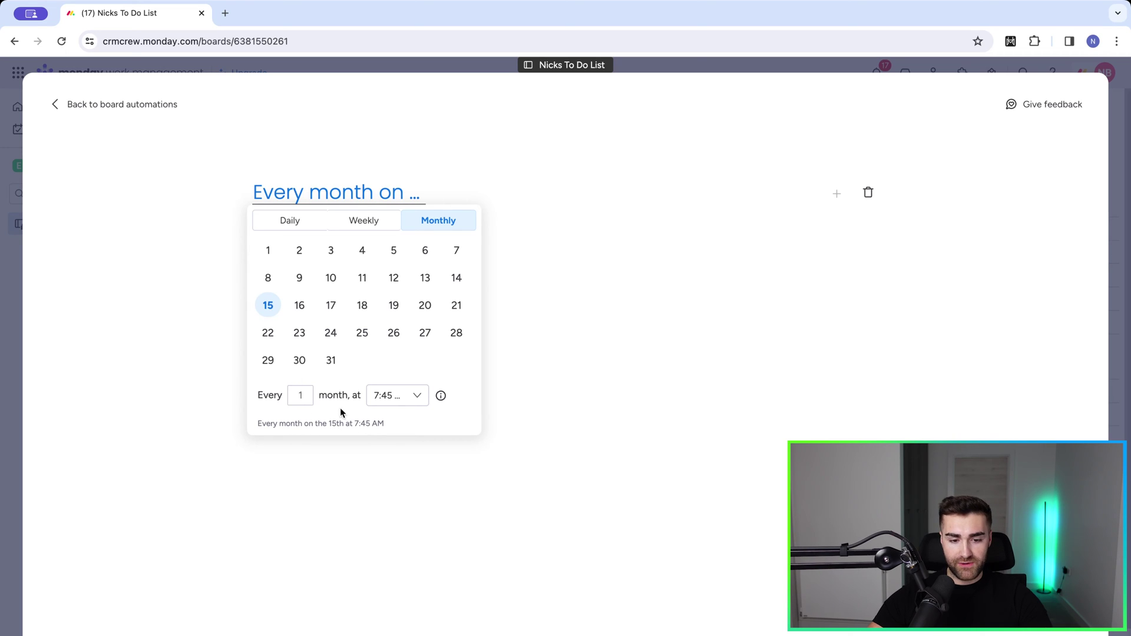
pyautogui.doubleClick(310, 396)
pyautogui.write('3')
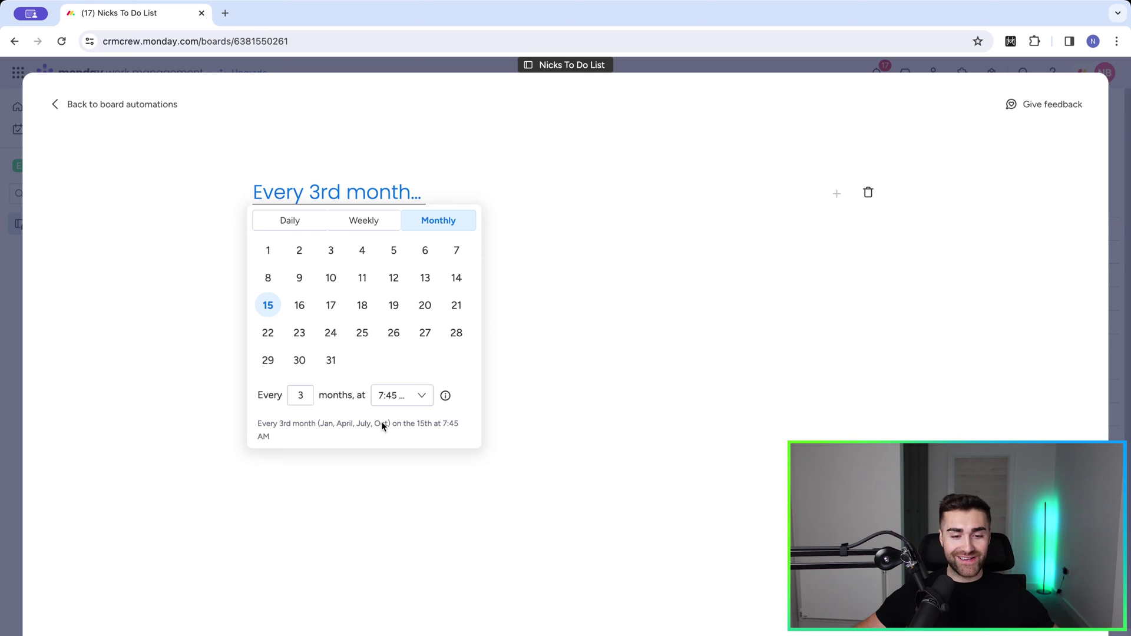
pyautogui.click(288, 226)
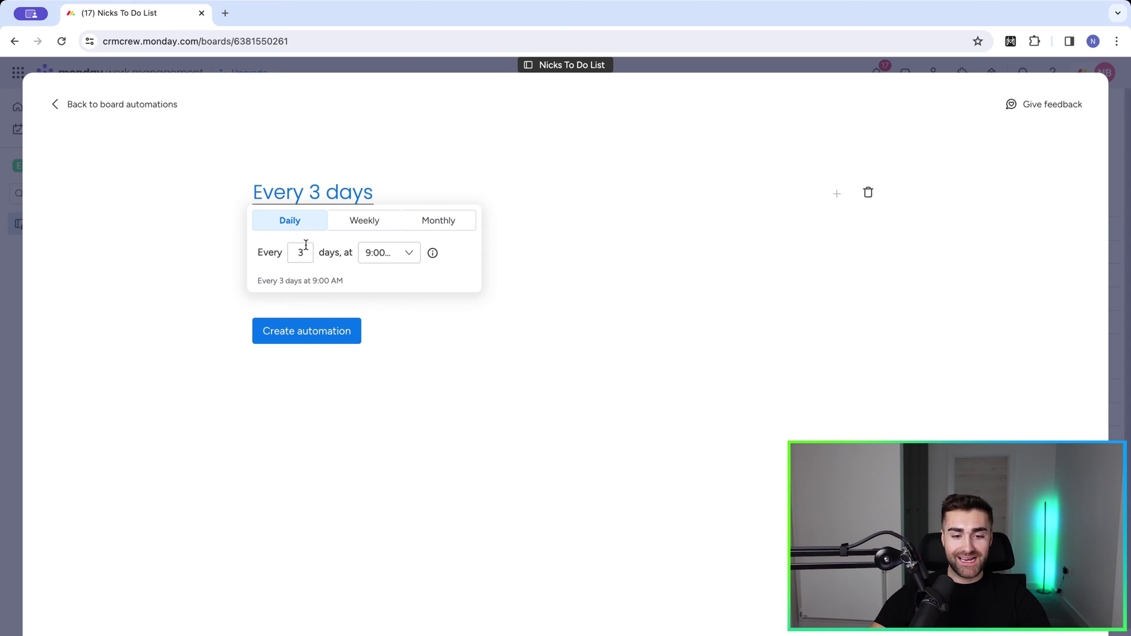
# Step: Choose 'create an item' as the action and open the new item's settings
pyautogui.click(581, 285)
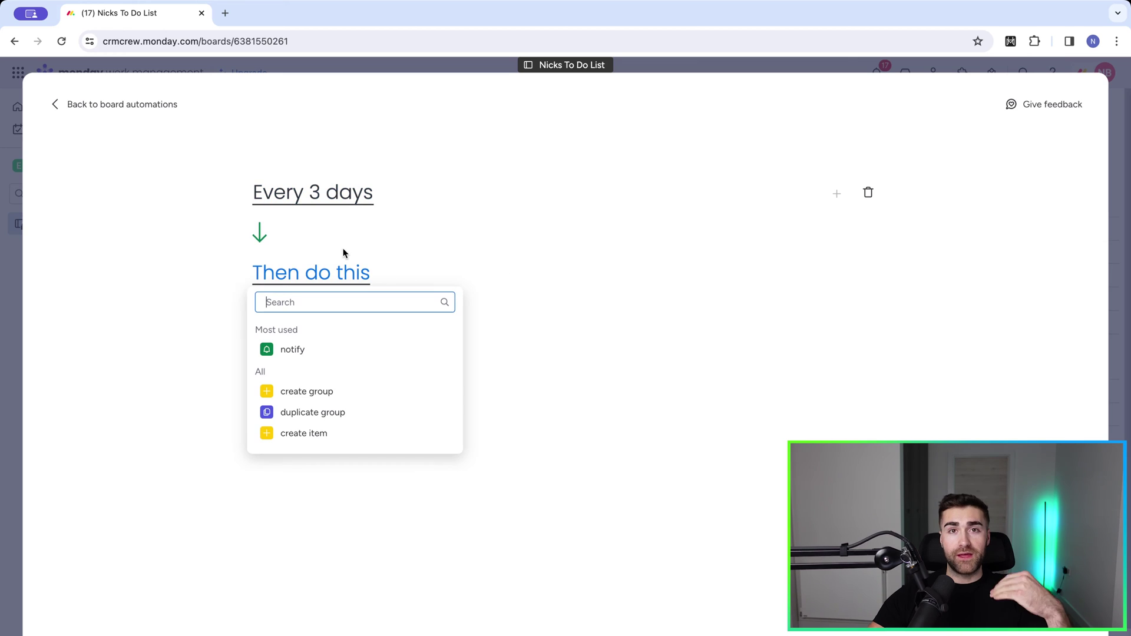
pyautogui.click(306, 434)
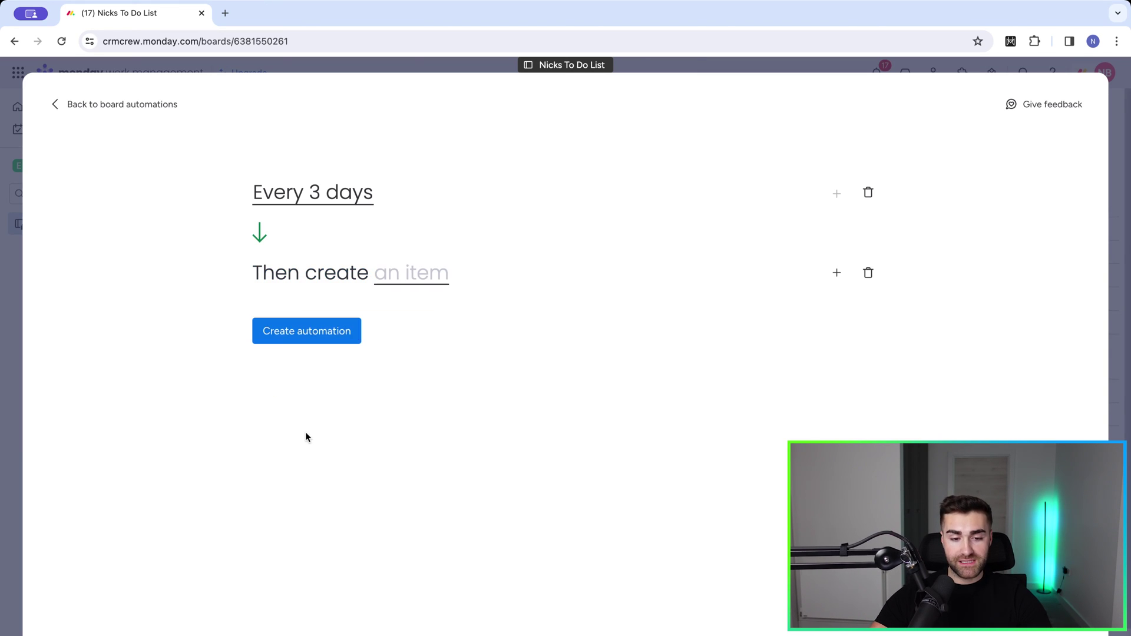
pyautogui.click(397, 277)
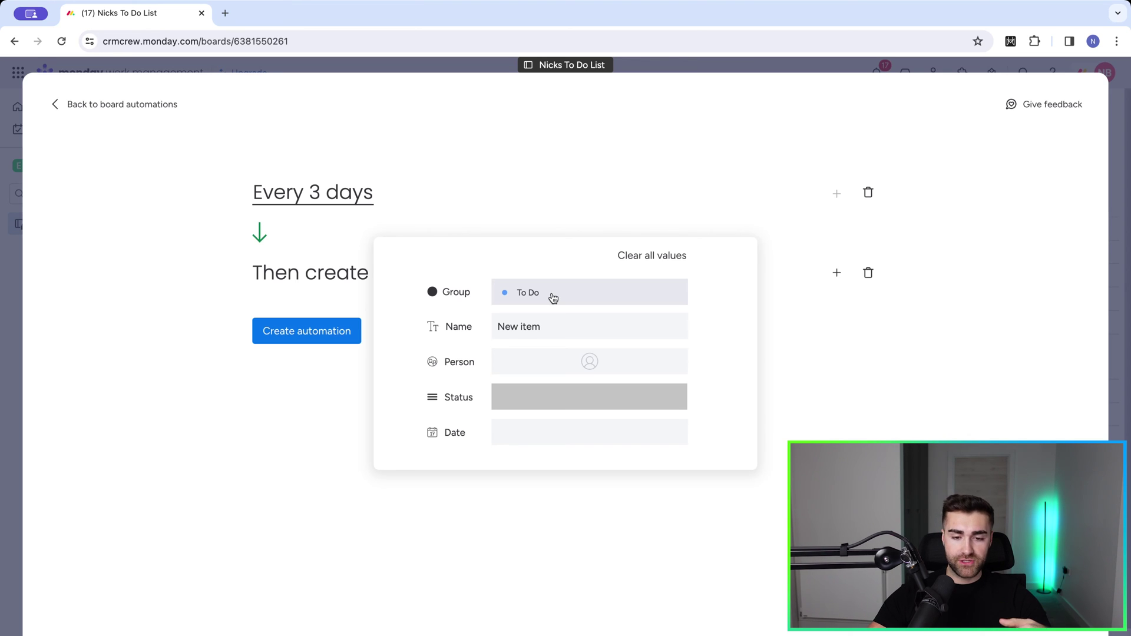
# Step: Put the new item in the To Do group and name it 'Example Item'
pyautogui.click(523, 292)
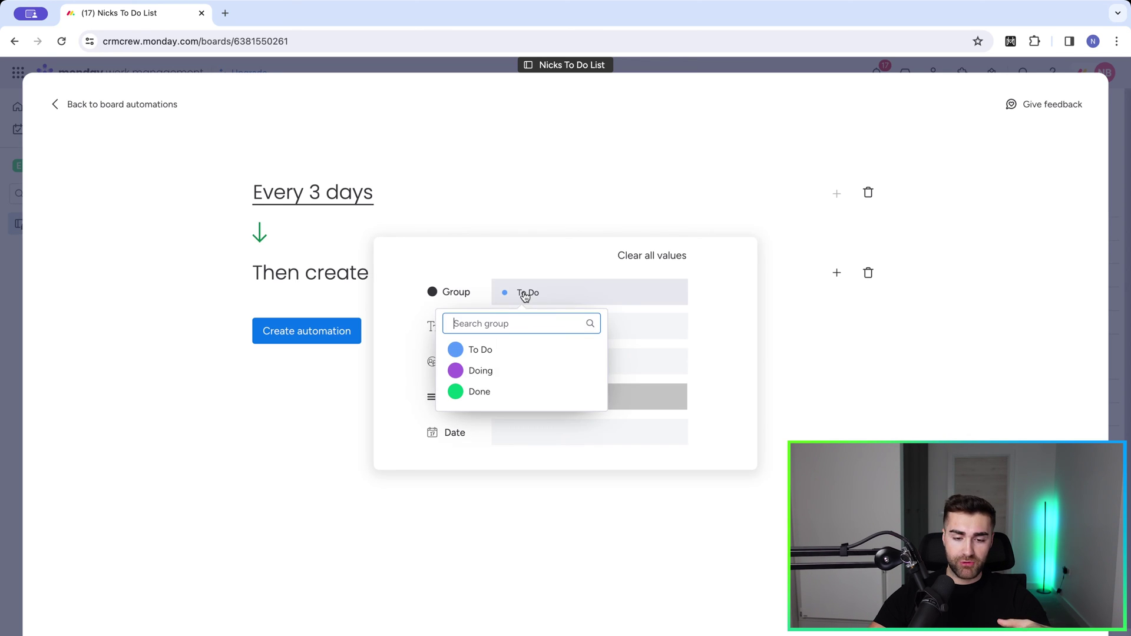
pyautogui.click(486, 351)
pyautogui.click(551, 328)
pyautogui.press('super+a')
pyautogui.press('BackSpace')
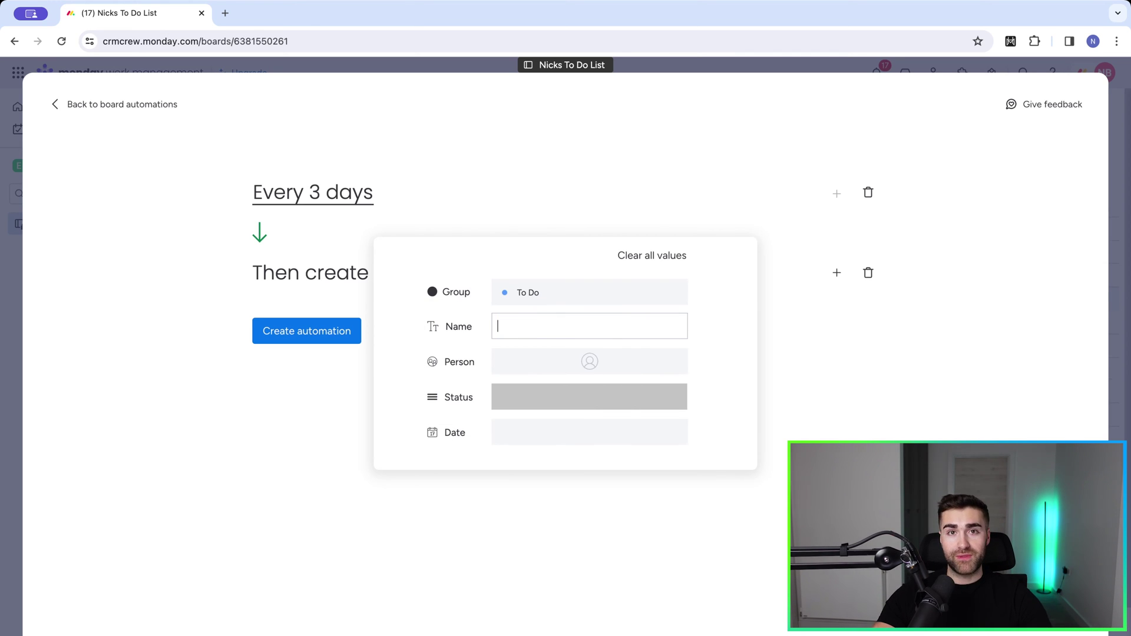
pyautogui.write('Exam')
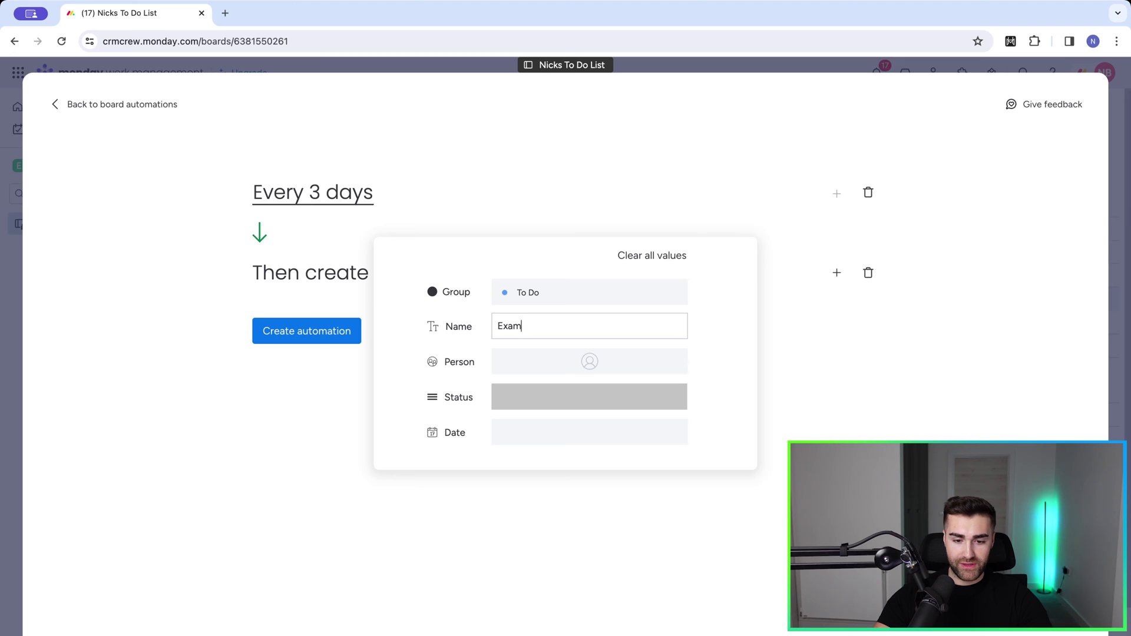
pyautogui.write('ple Item')
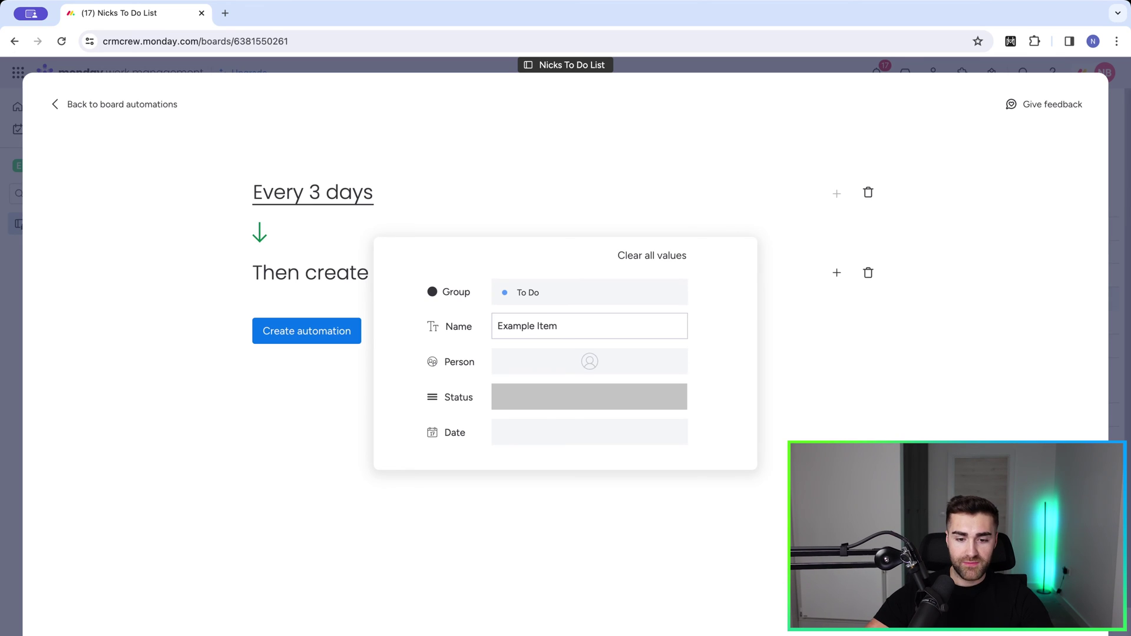
# Step: Assign the item to the suggested person and set its status to To Do
pyautogui.click(554, 368)
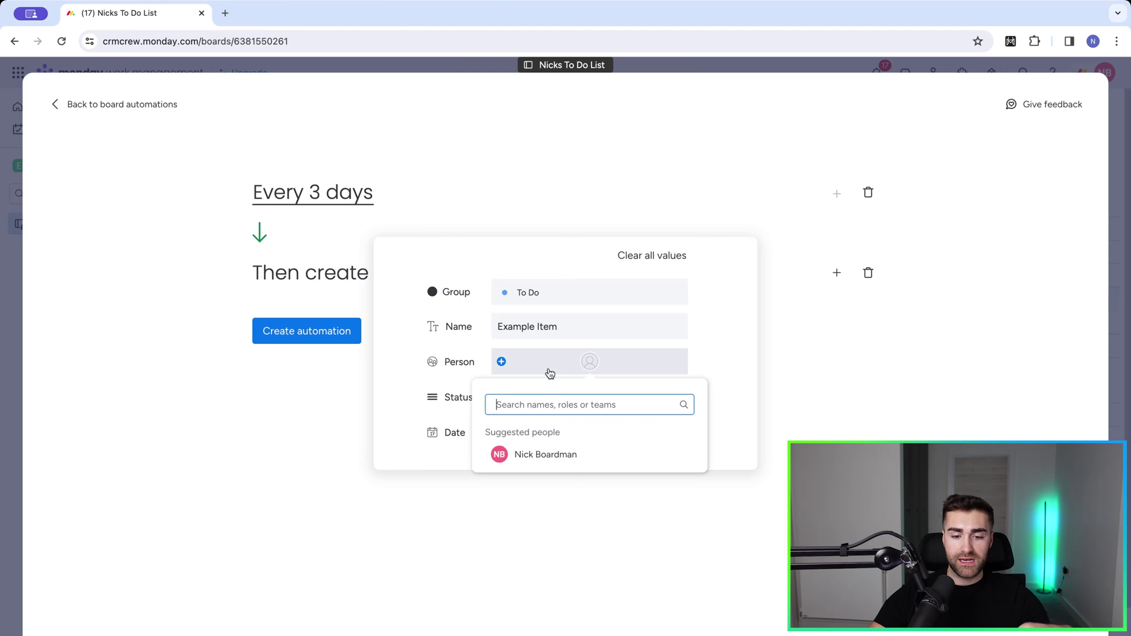
pyautogui.click(539, 455)
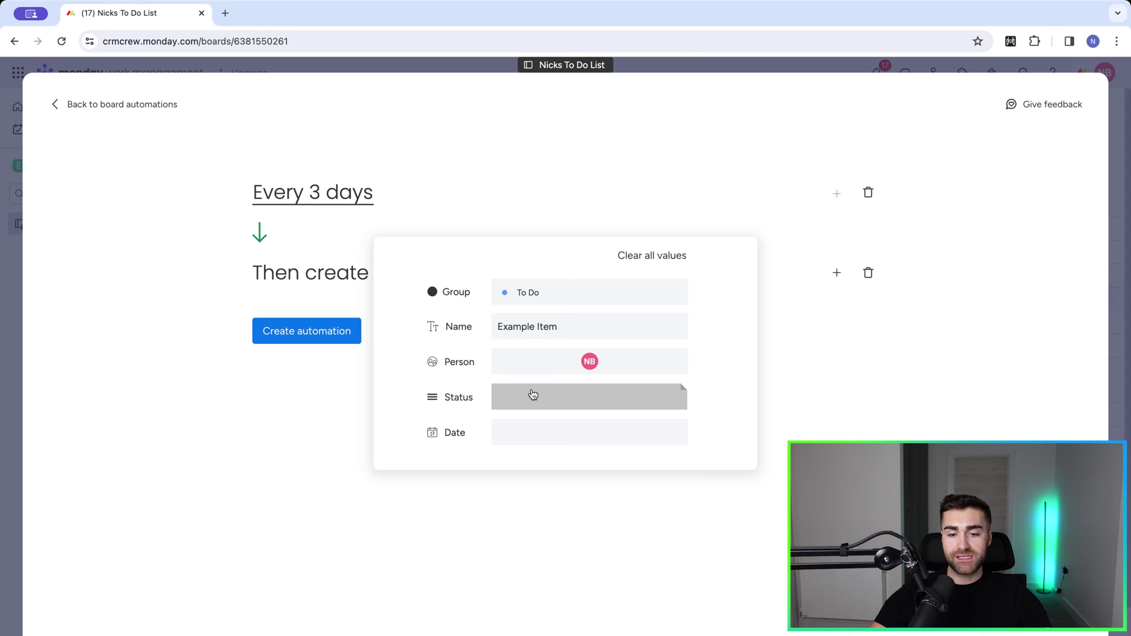
pyautogui.click(533, 394)
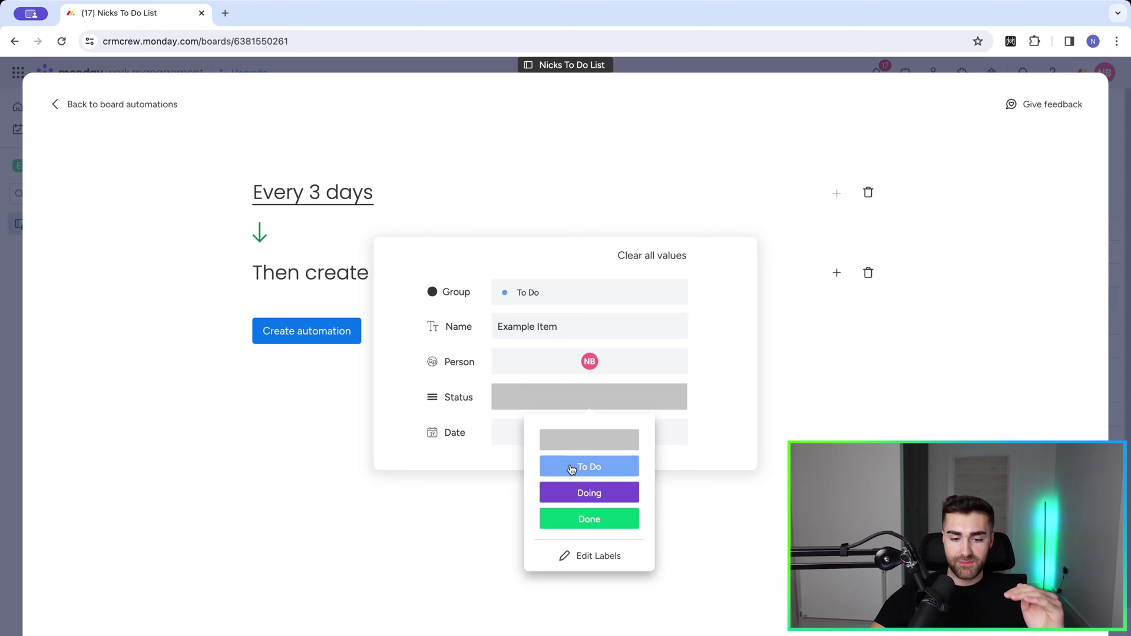
pyautogui.click(576, 467)
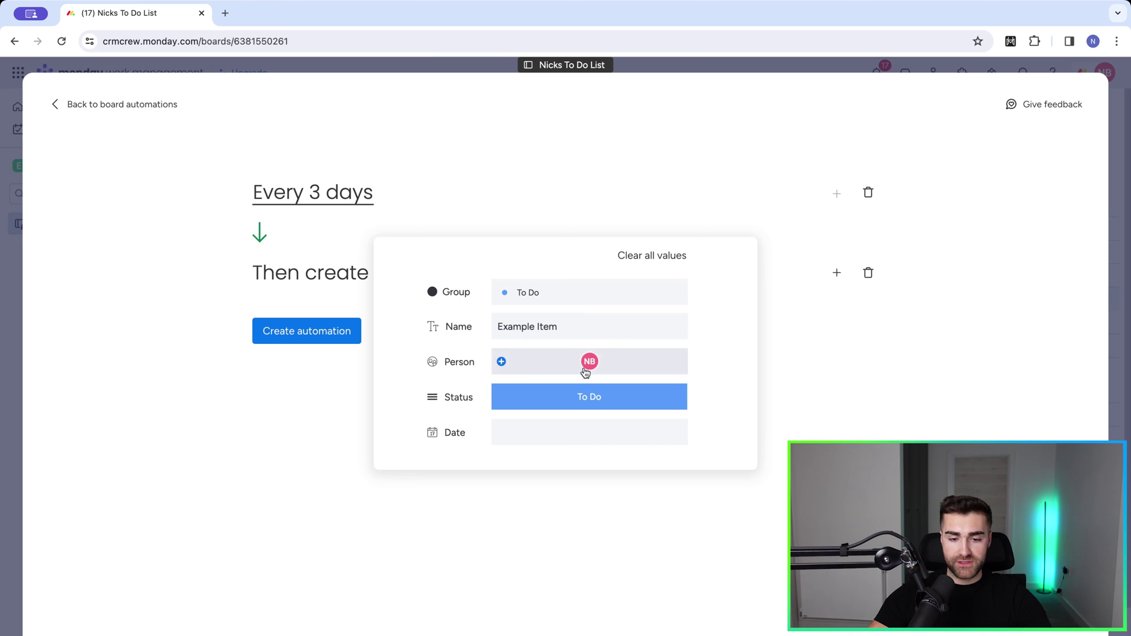
pyautogui.click(232, 506)
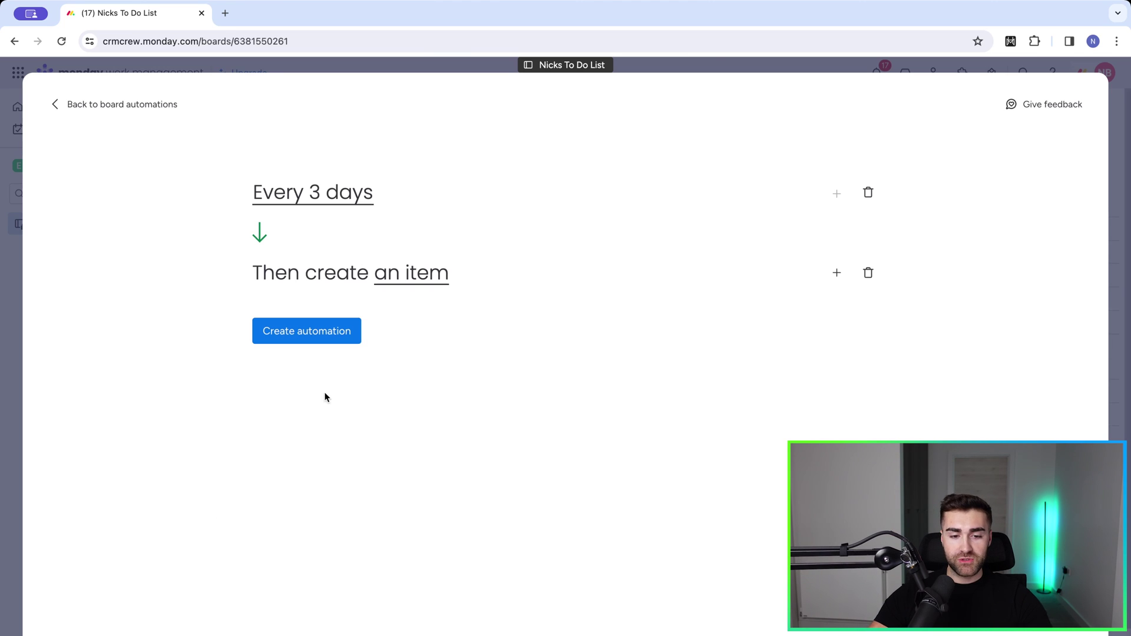
# Step: Save the 'Every 3 days create an item' automation with Create automation
pyautogui.click(305, 331)
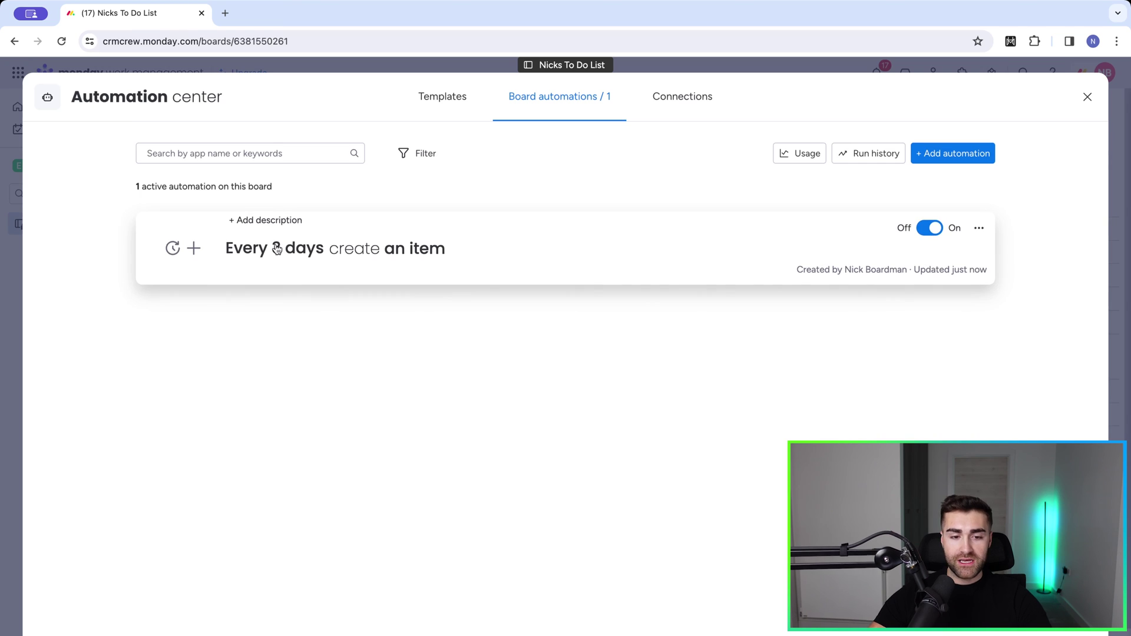
pyautogui.click(978, 230)
pyautogui.click(885, 260)
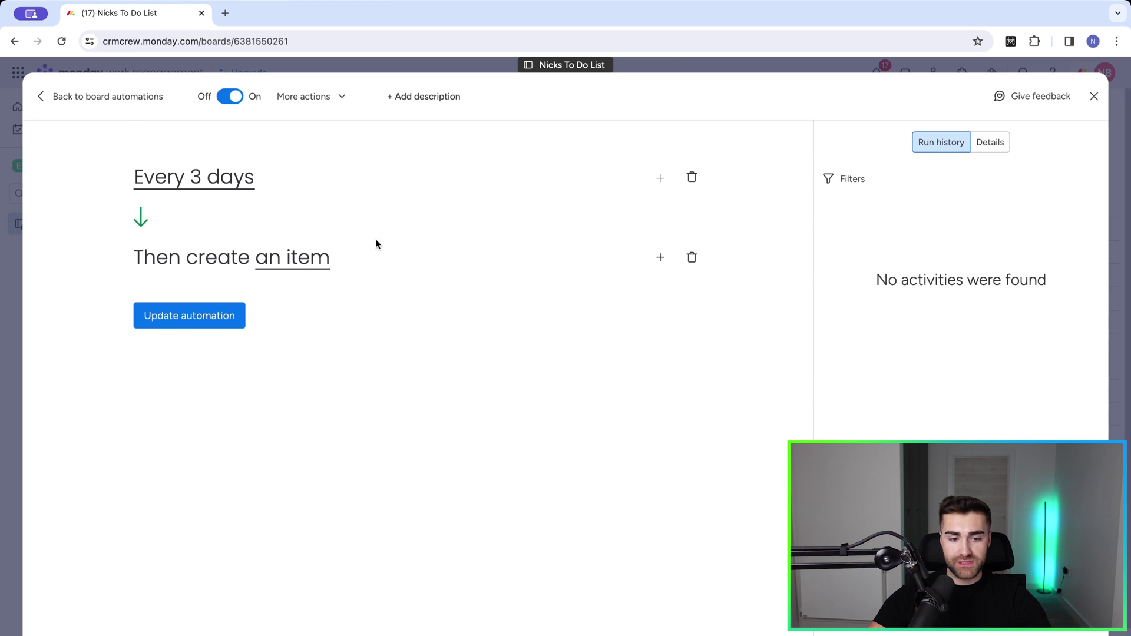
pyautogui.click(230, 182)
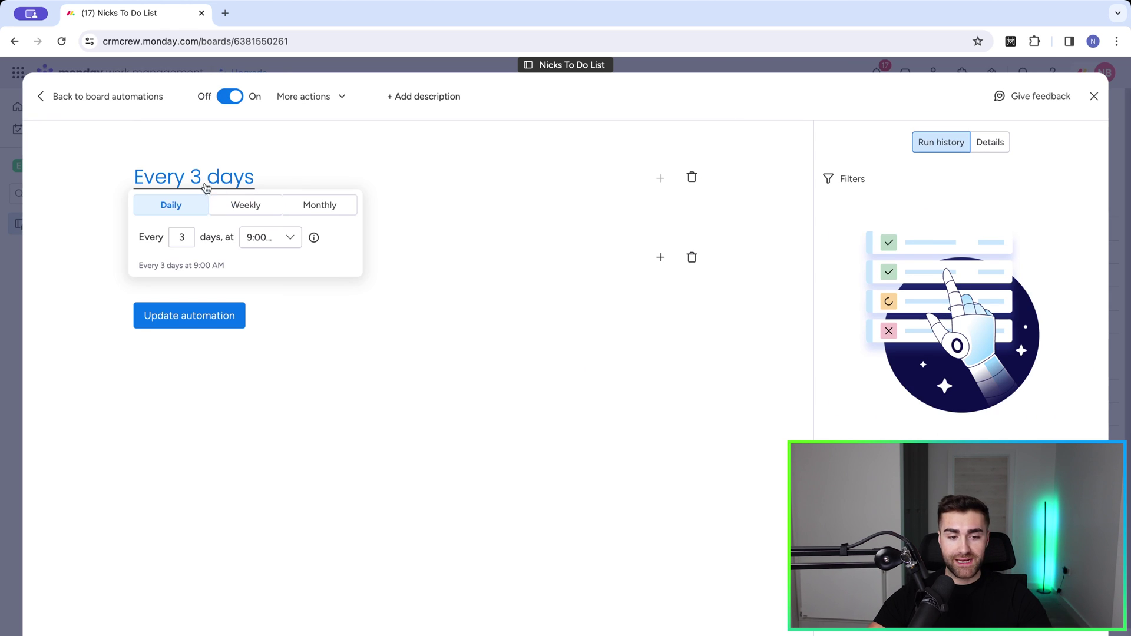
pyautogui.click(310, 271)
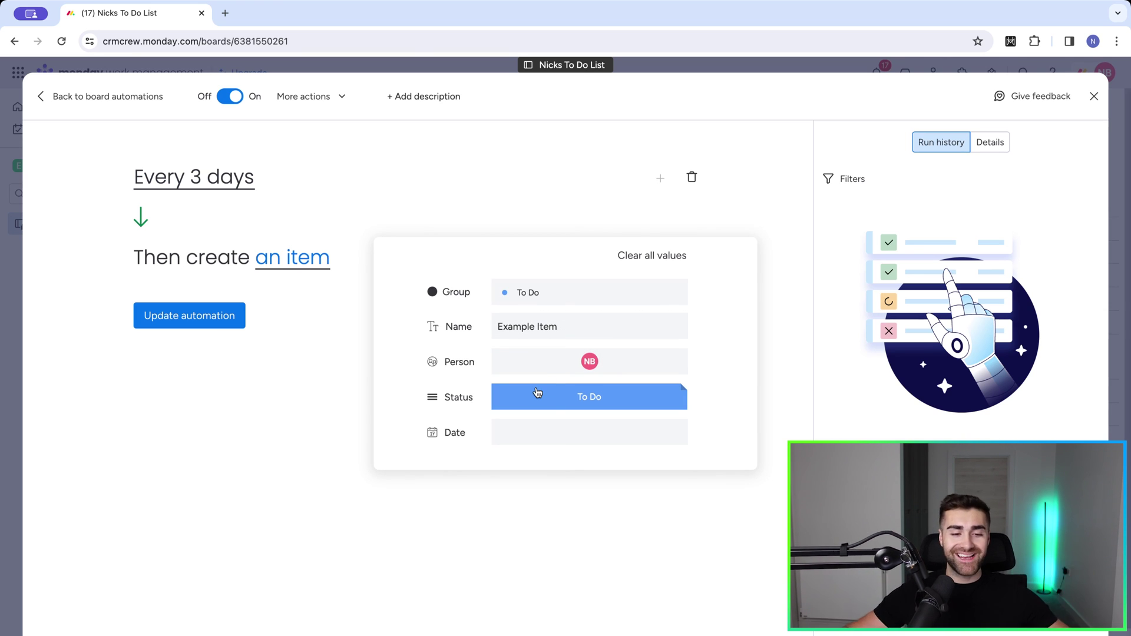
pyautogui.click(217, 358)
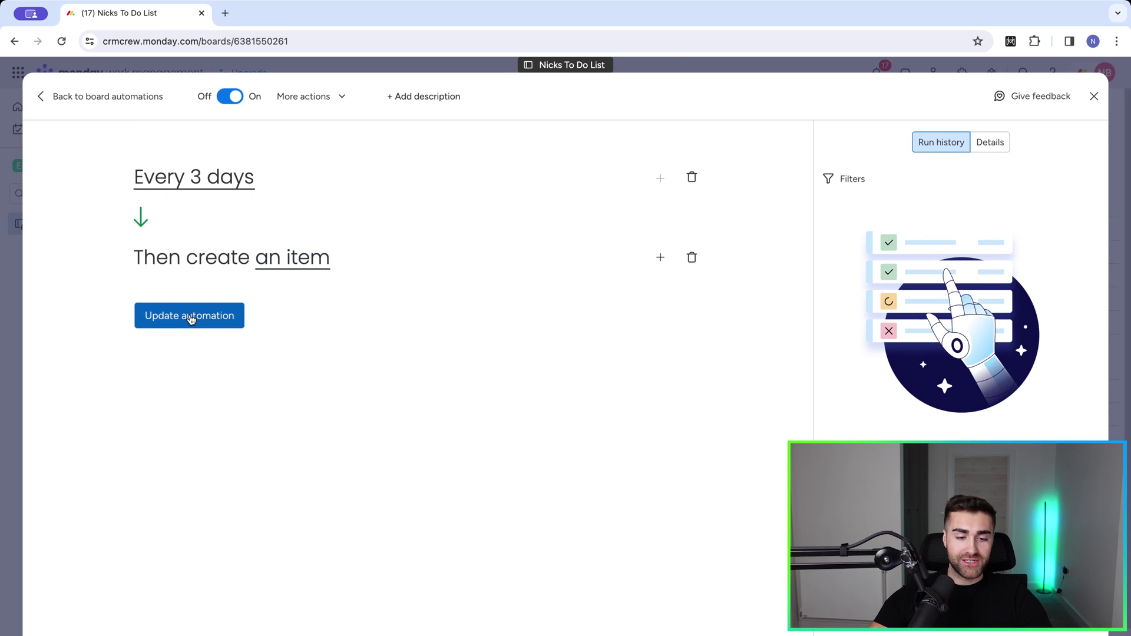
pyautogui.click(192, 316)
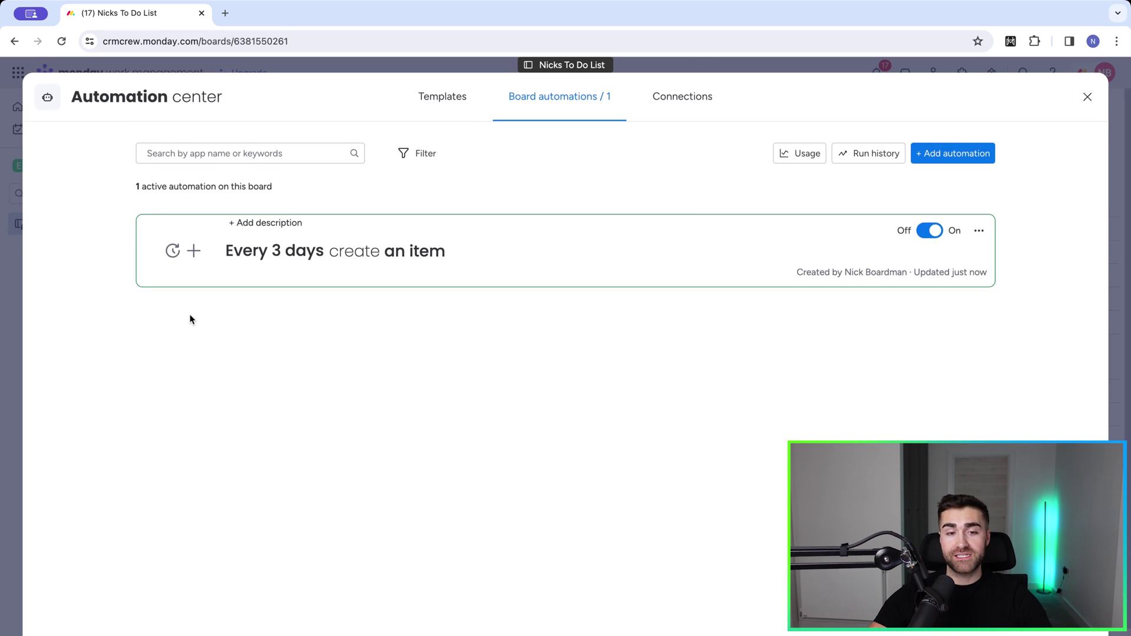